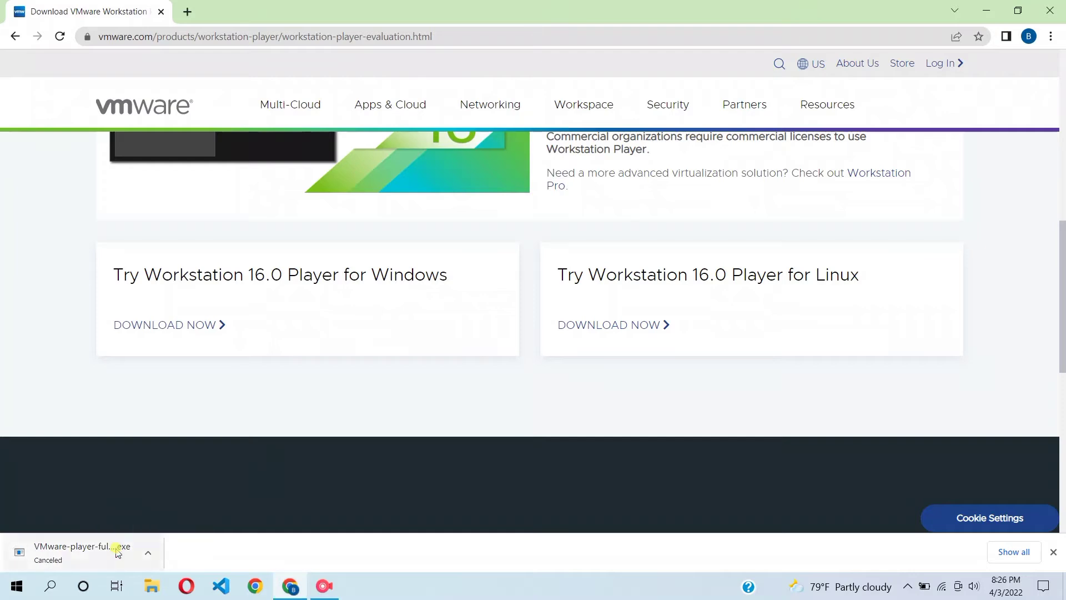
- Search Google for "kali linux" in a new browser tab and open the official kali.org website
click(188, 11)
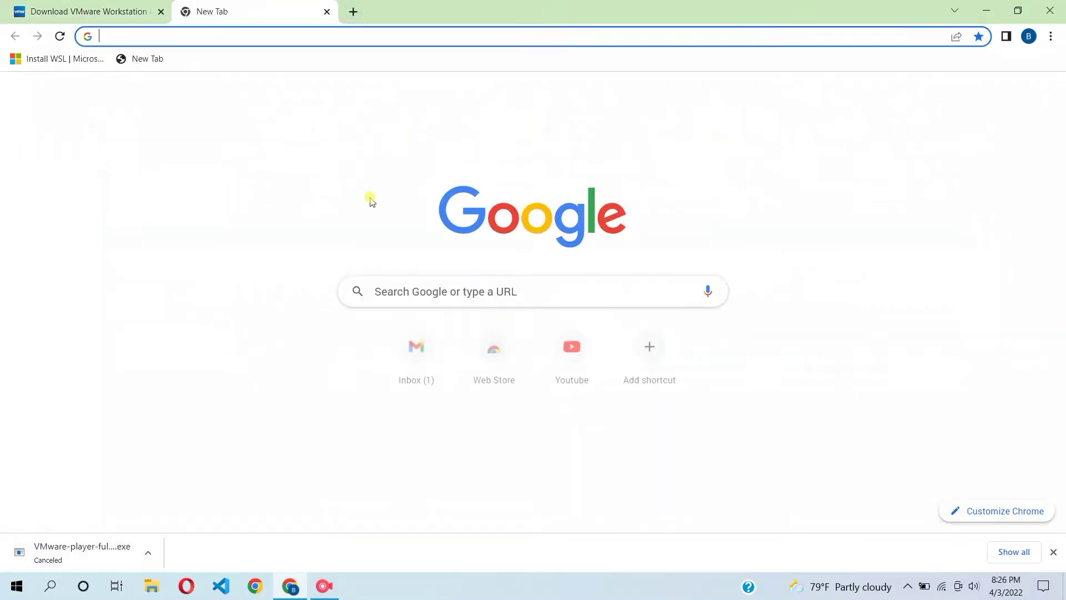
click(447, 284)
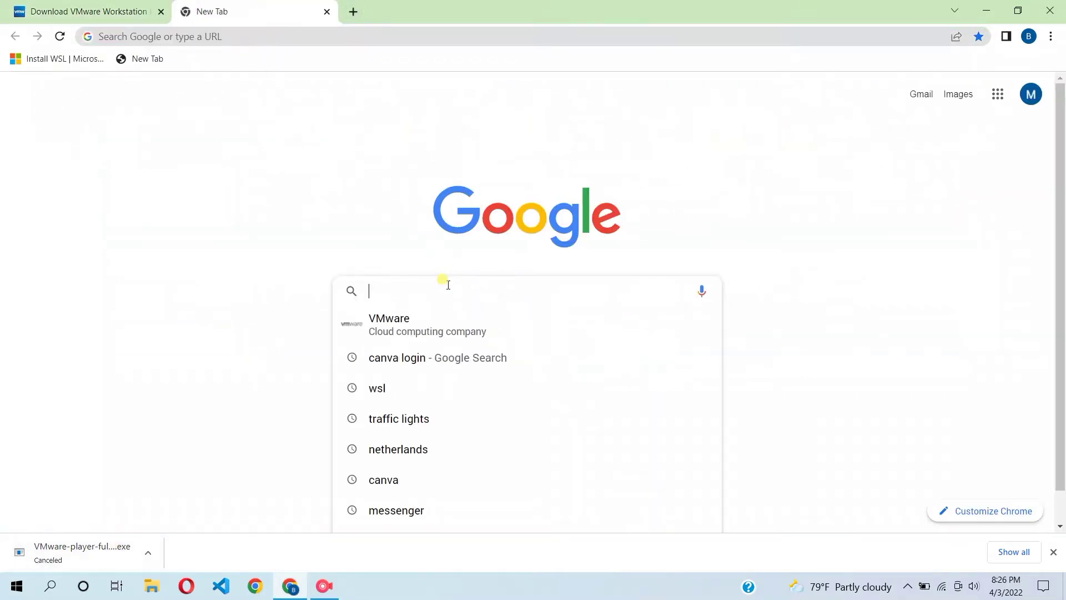
text(kali linux)
key(Return)
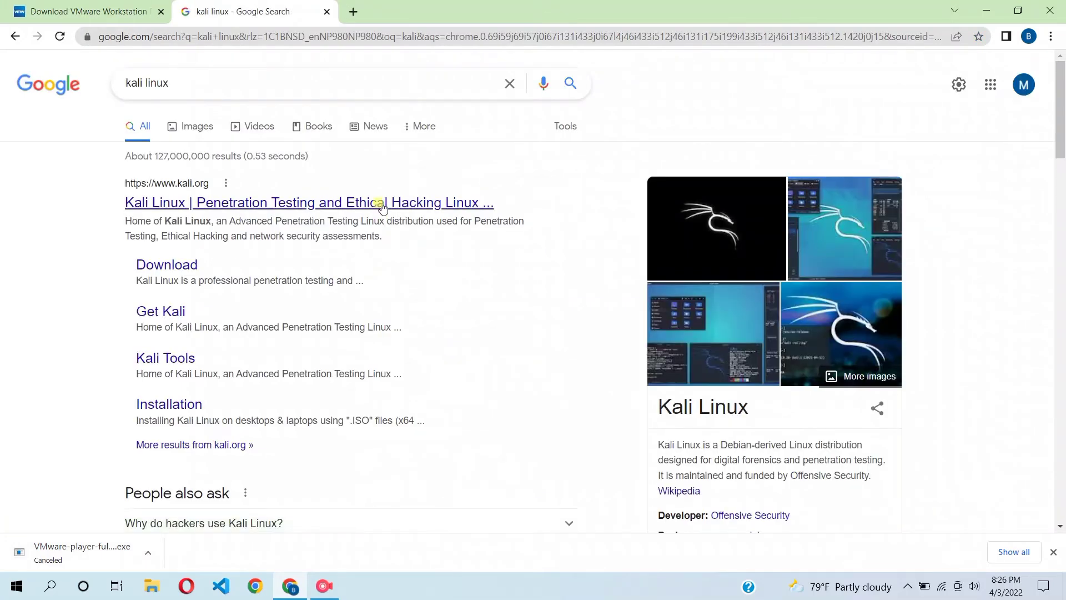
click(378, 204)
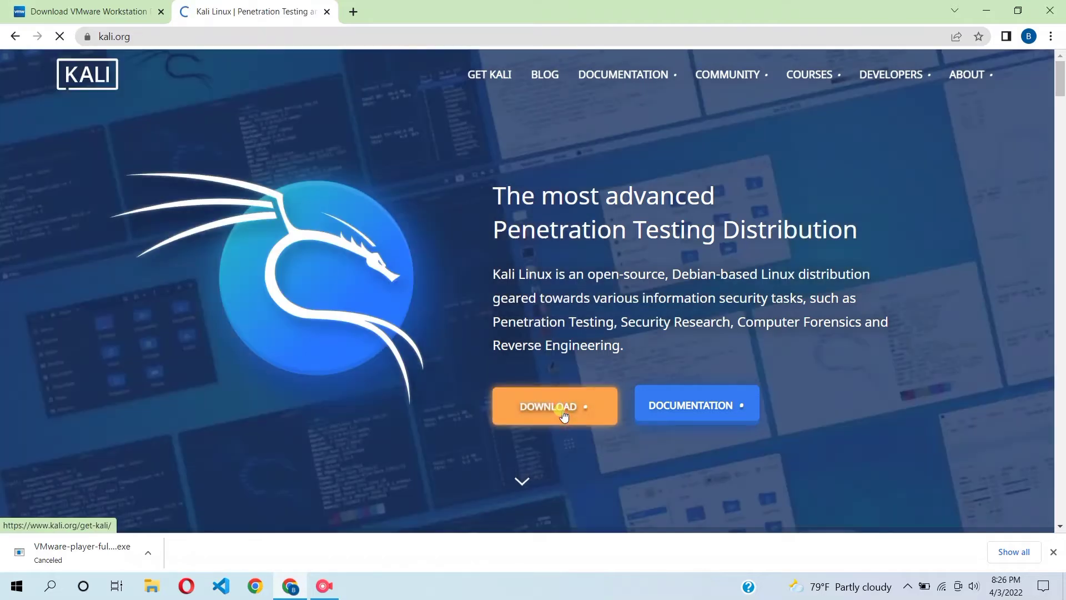
- Download the 64-bit VMware image from the virtual machines section of Kali's download page
click(564, 416)
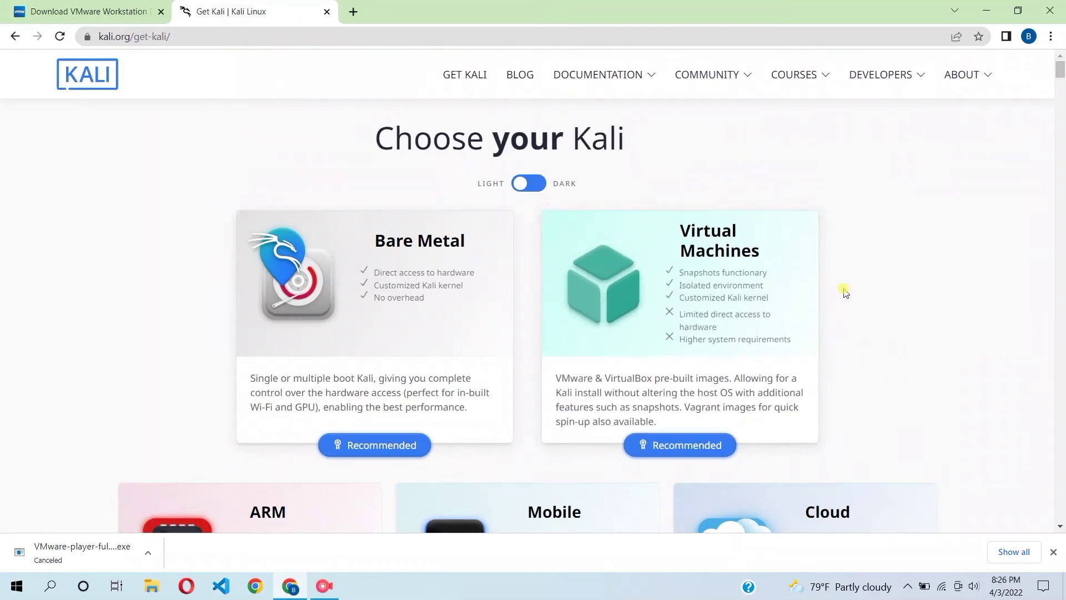
scroll(952, 336, down, 10)
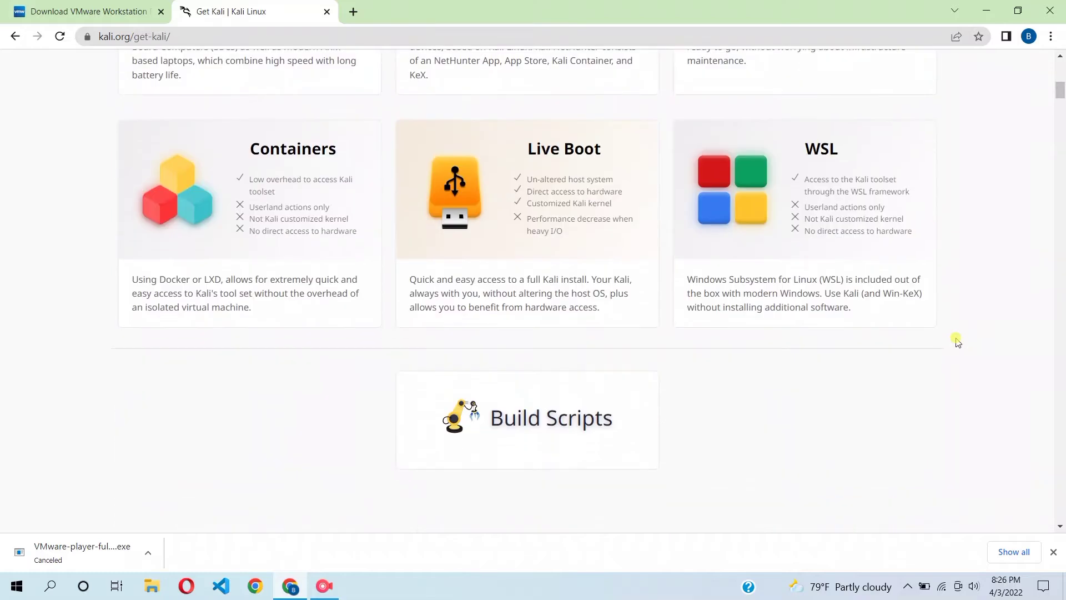
scroll(957, 341, down, 10)
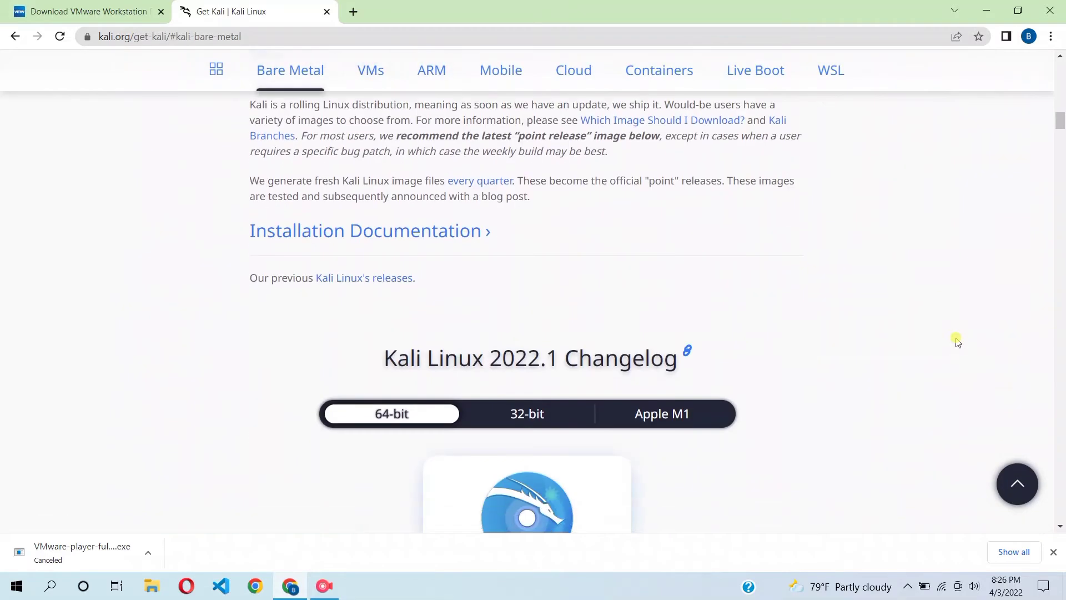
scroll(957, 341, down, 13)
scroll(957, 341, up, 2)
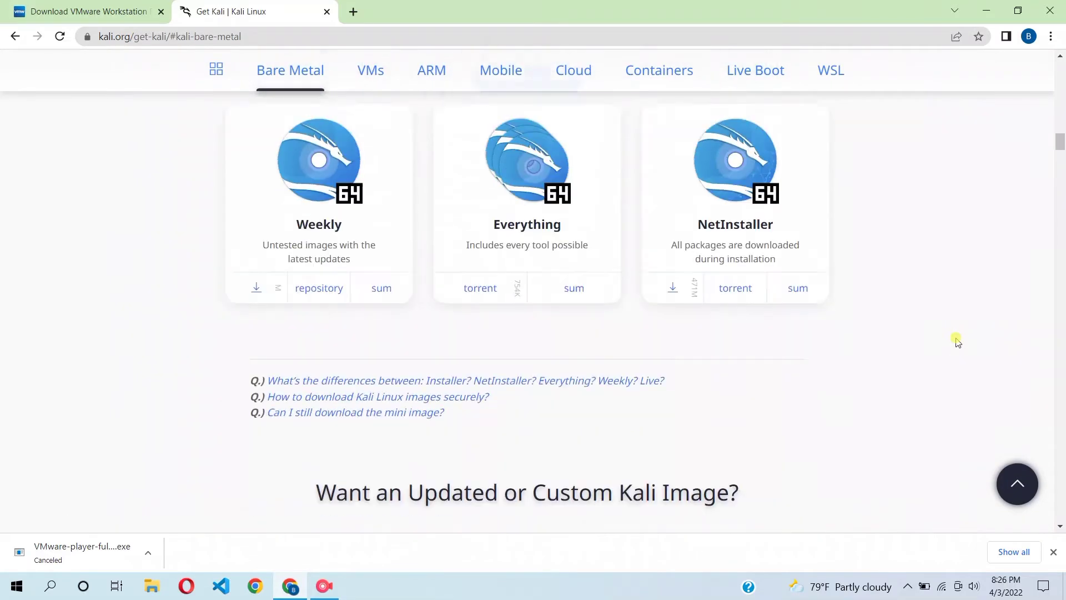
scroll(956, 341, down, 15)
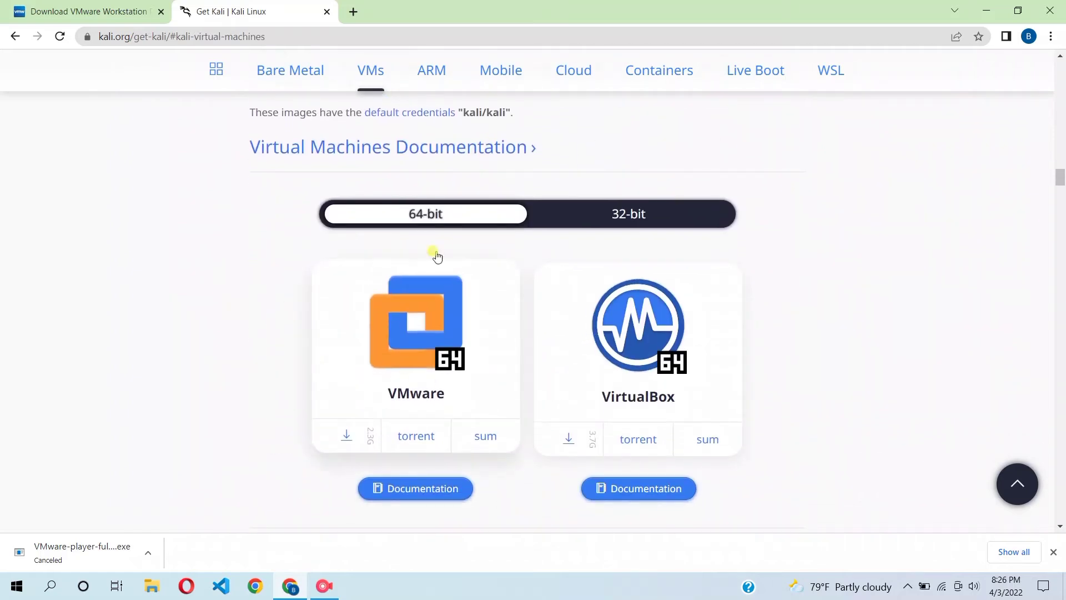
click(360, 441)
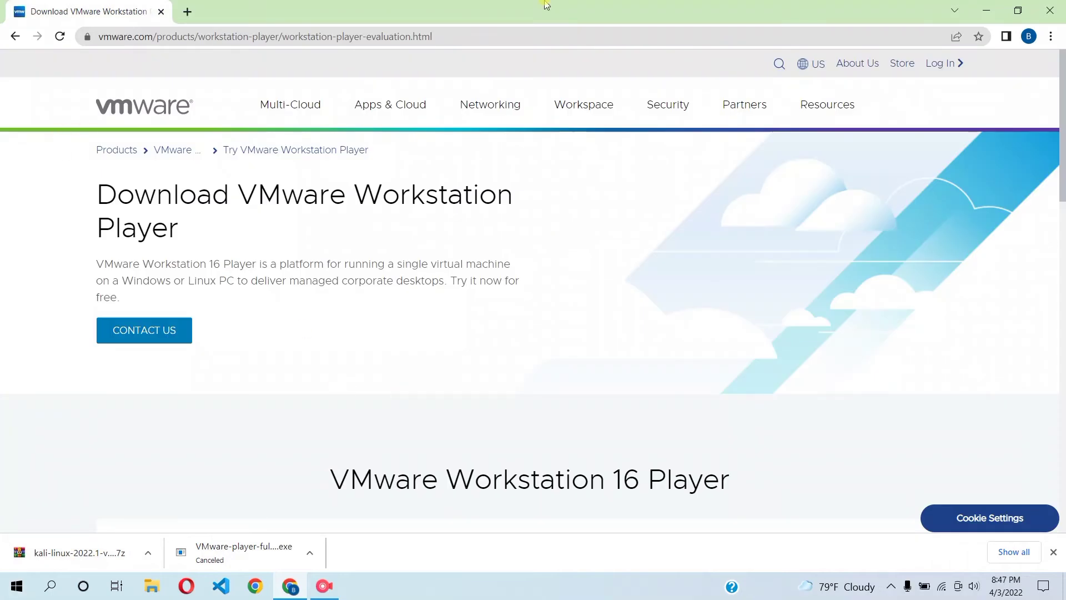
- Open the downloaded Kali 7z archive and extract its folder to the default kali-linux-2022.1-vmware-amd64 path in Downloads
click(92, 543)
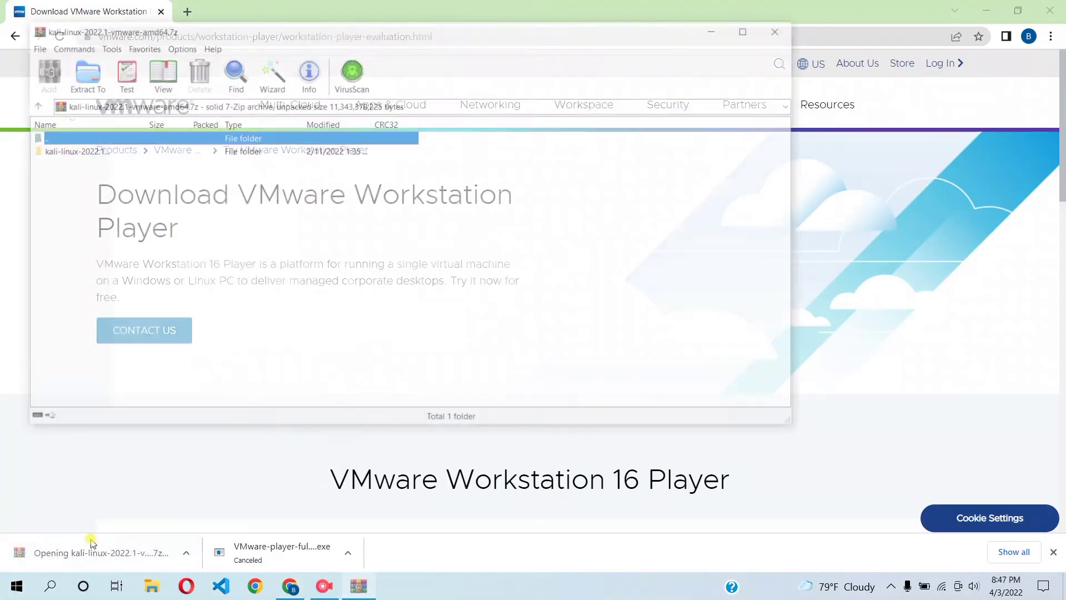
click(247, 151)
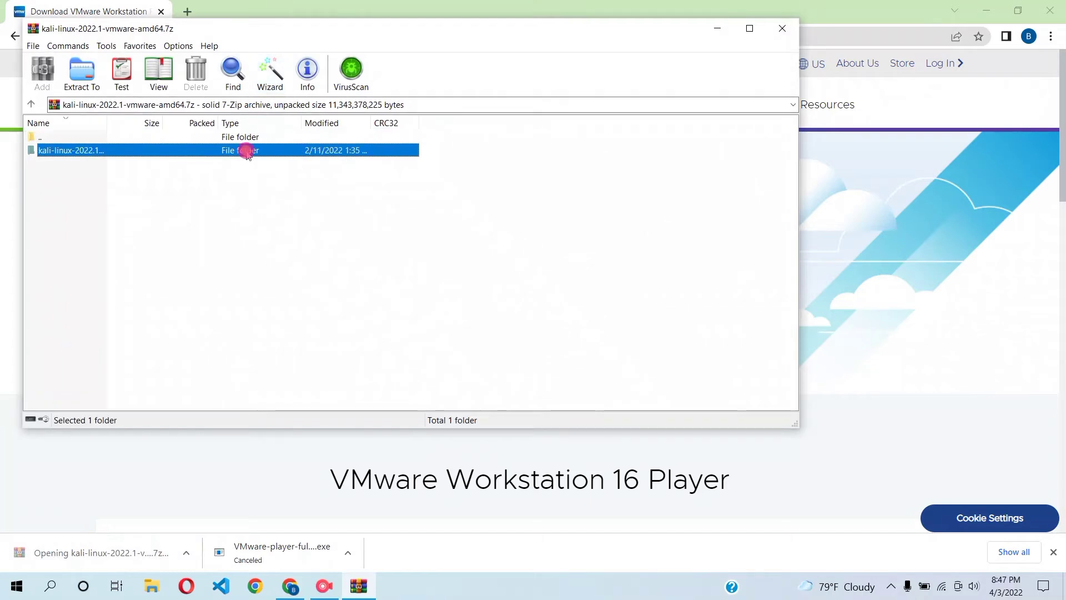
right_click(247, 152)
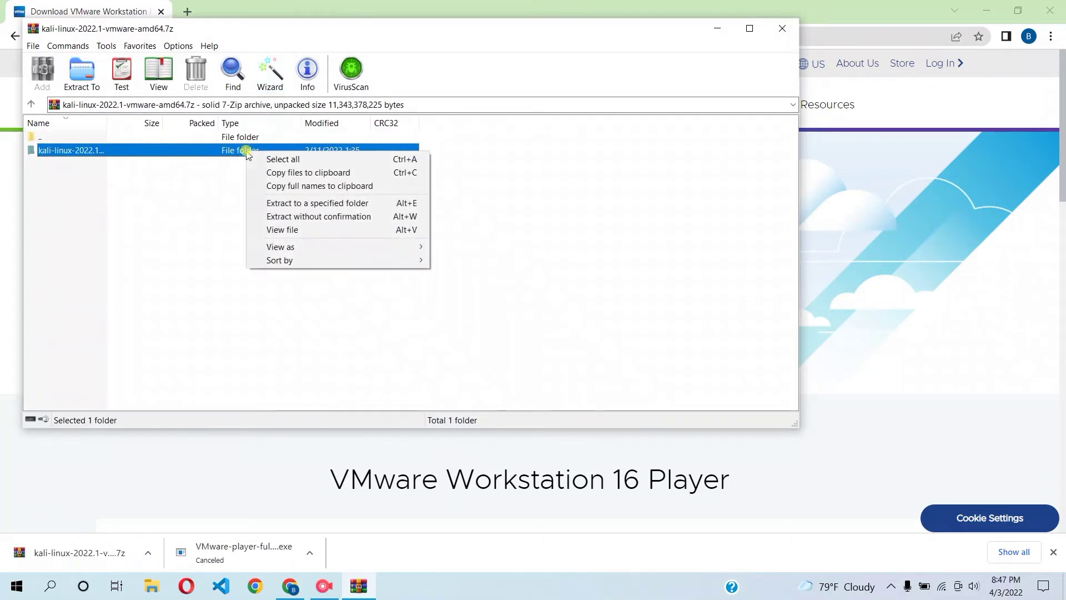
click(290, 203)
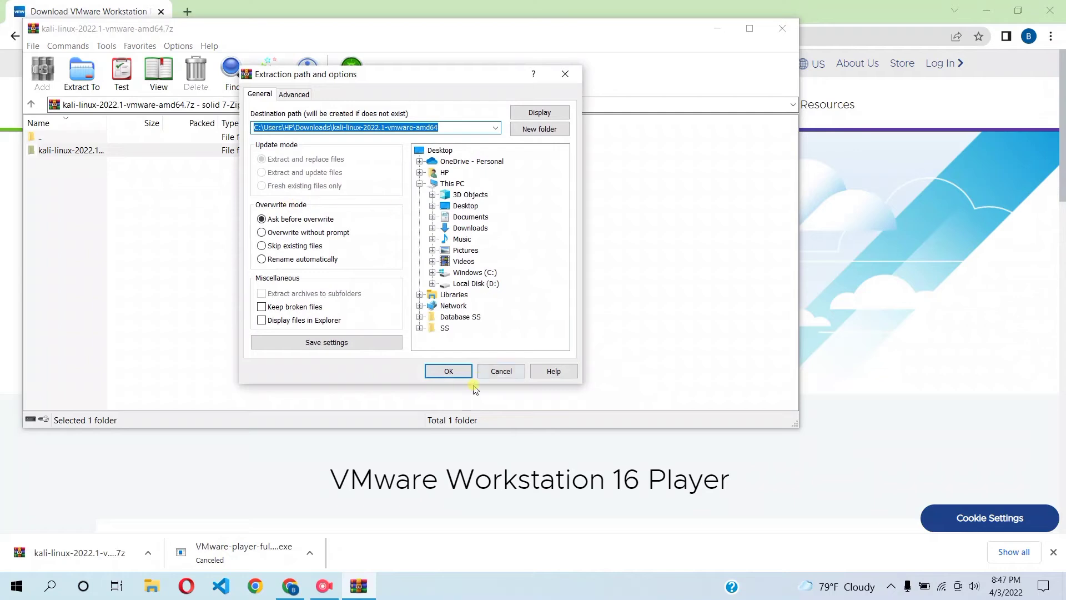
click(452, 377)
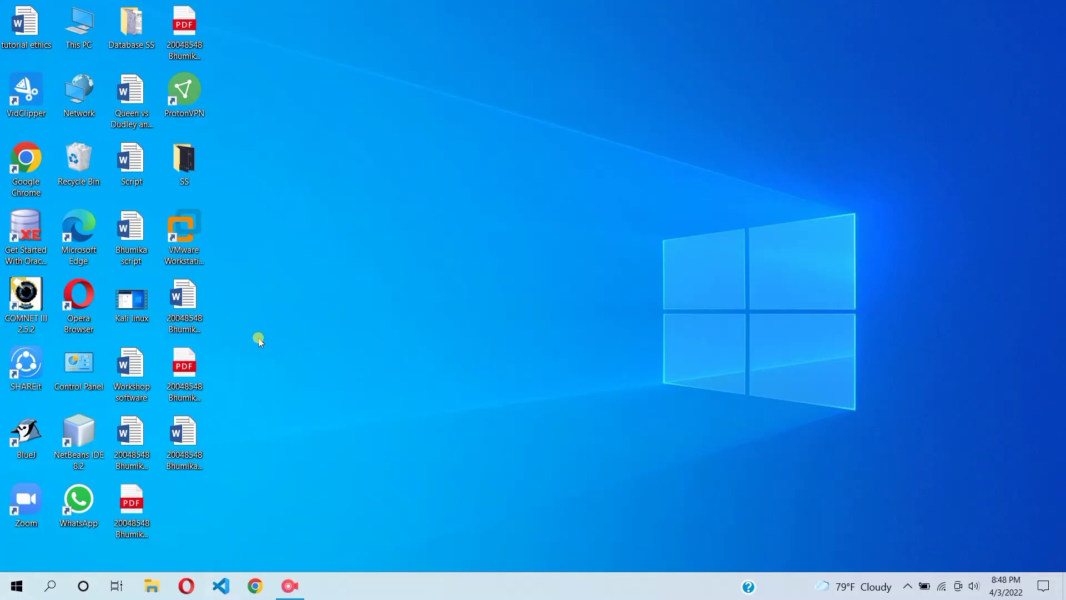
- In File Explorer, copy the kali-linux-2022.1-vmware-amd64.vmwarevm folder from inside the extracted folder in Downloads
click(152, 585)
click(54, 253)
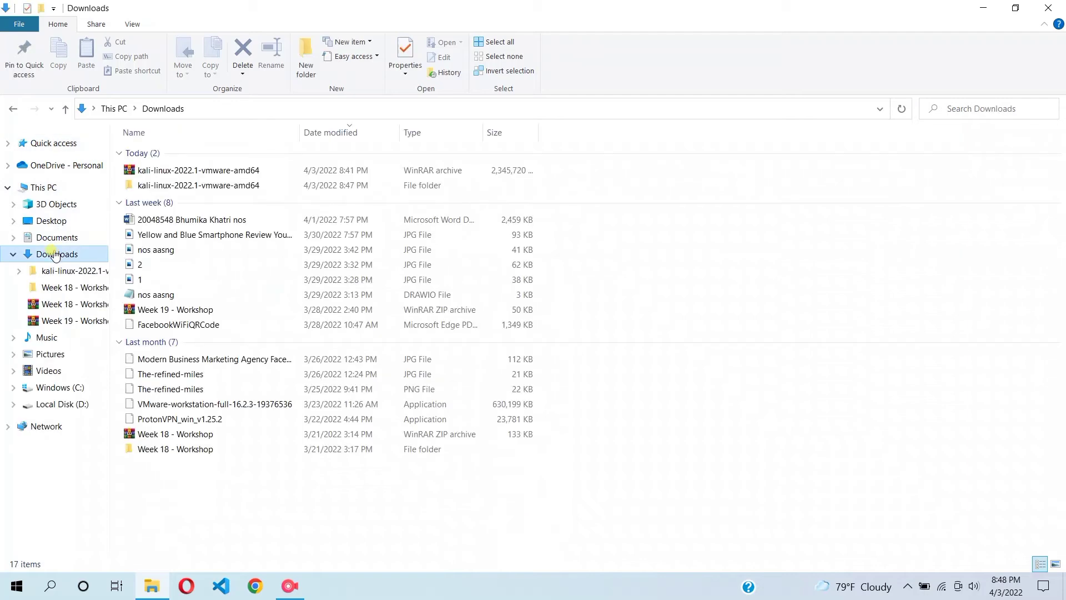
double_click(172, 185)
double_click(323, 160)
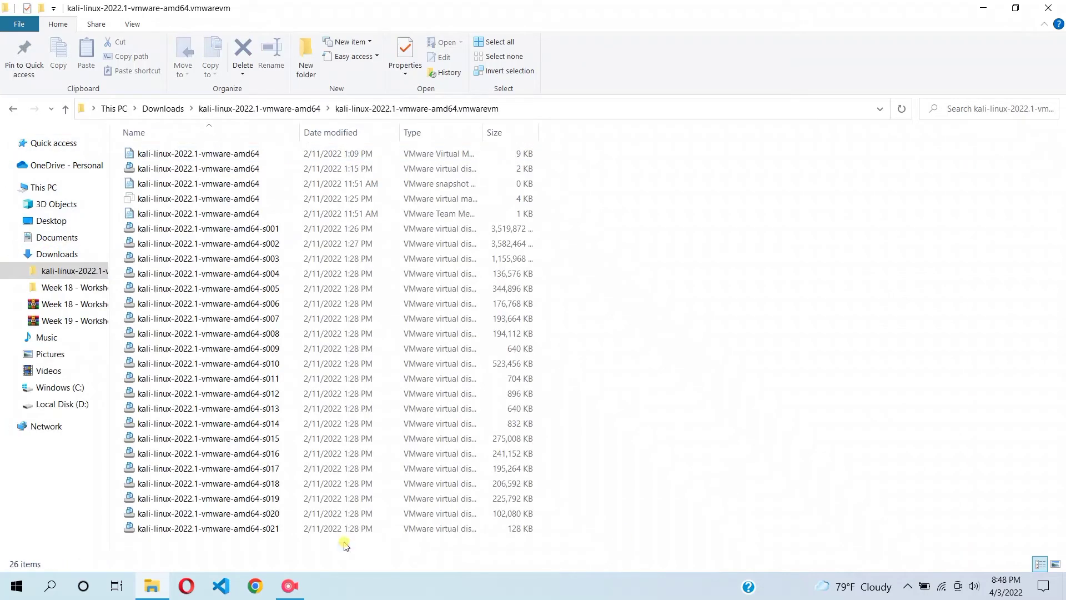
click(11, 111)
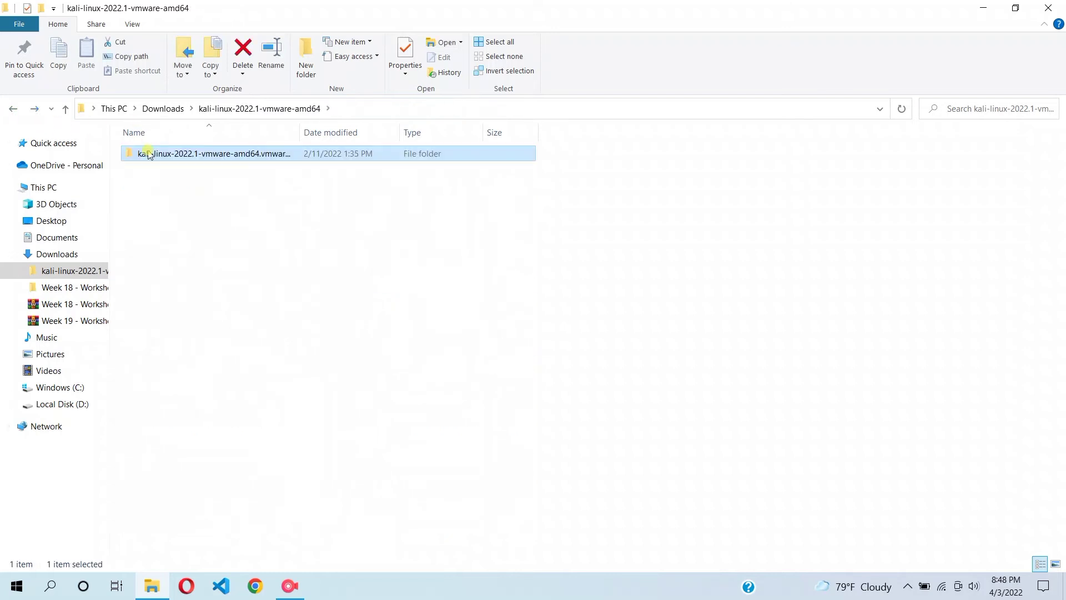
right_click(143, 155)
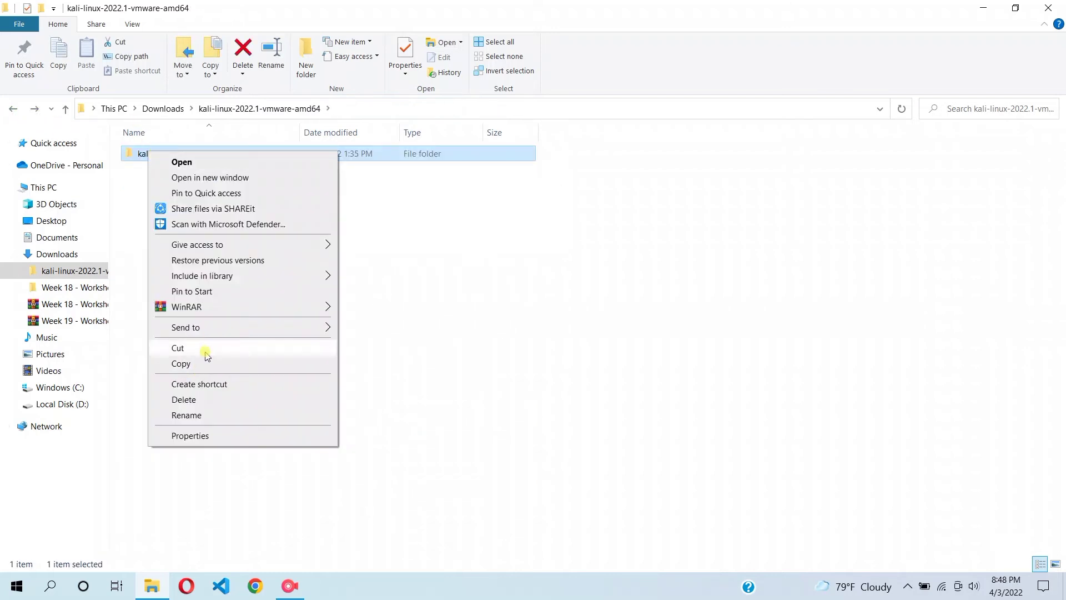
click(203, 363)
- Paste the copied Kali virtual machine folder into Local Disk (D:) and close File Explorer
click(13, 108)
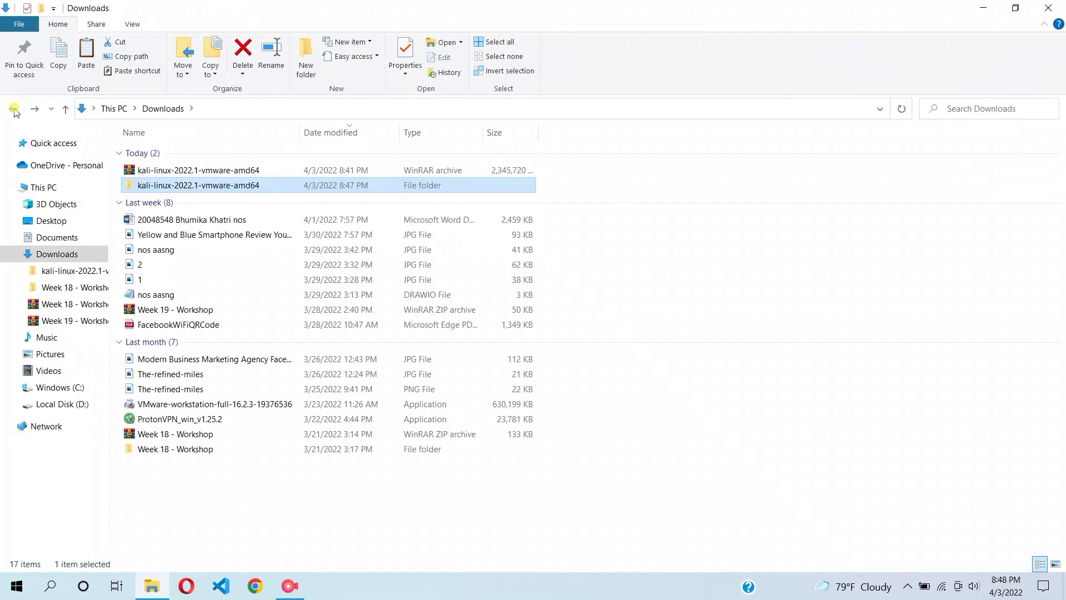
click(13, 108)
double_click(167, 209)
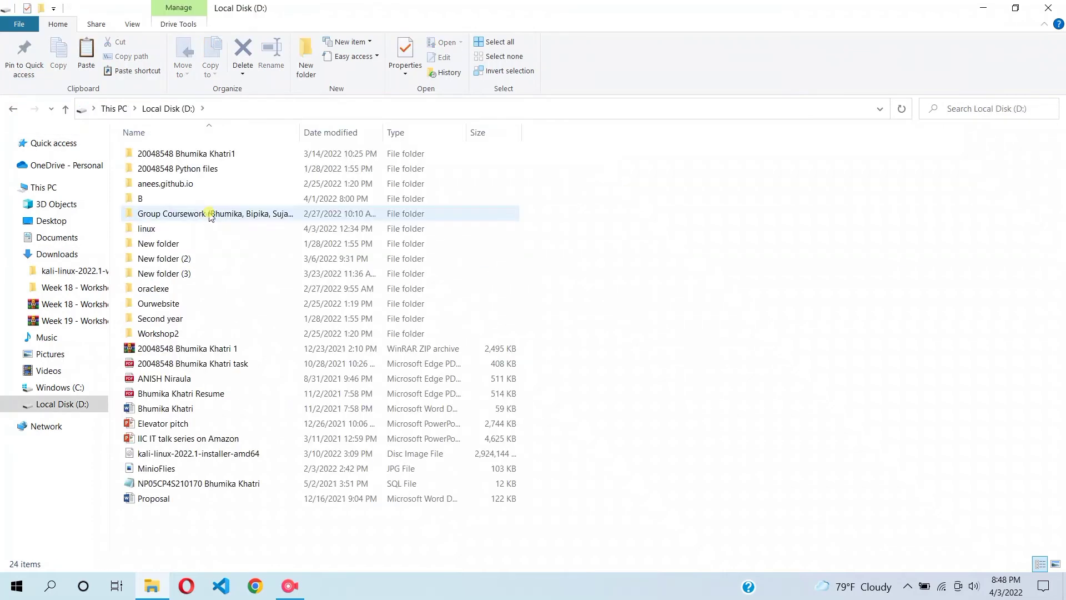
right_click(657, 351)
mouse_move(667, 364)
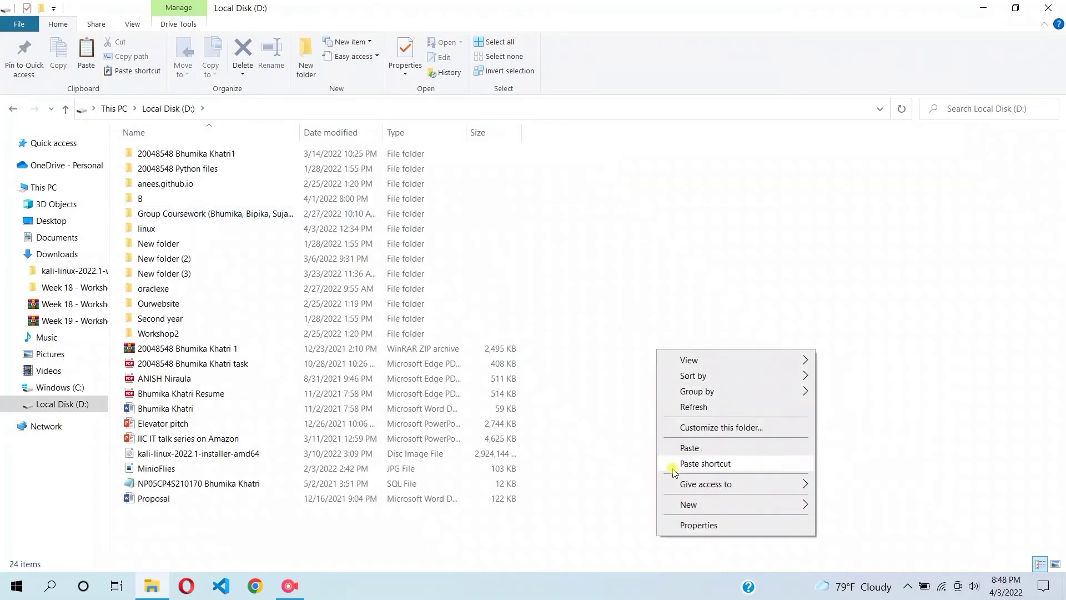
click(700, 447)
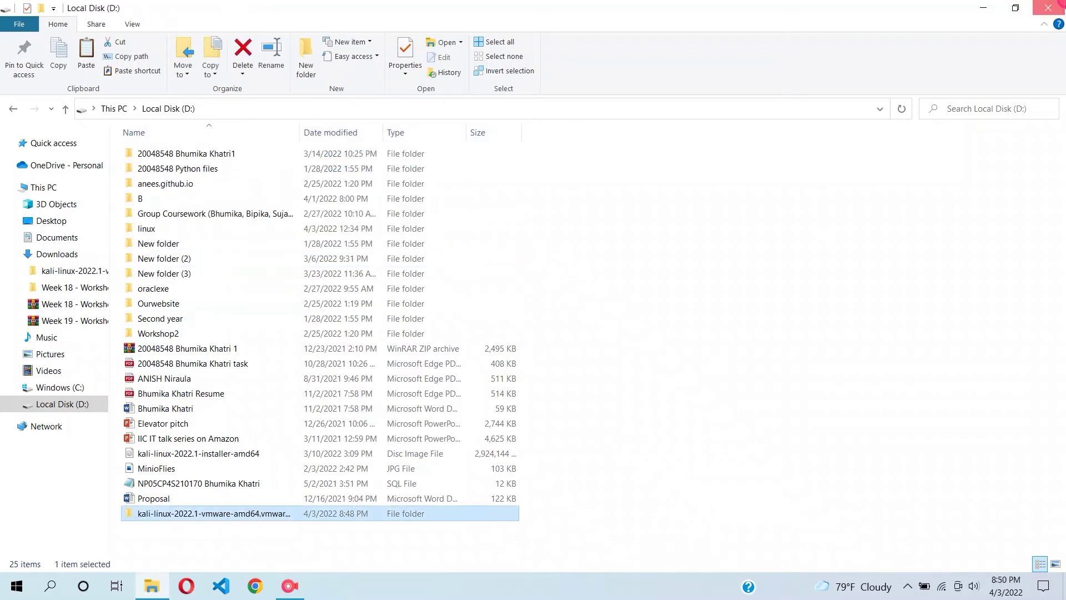
click(1049, 8)
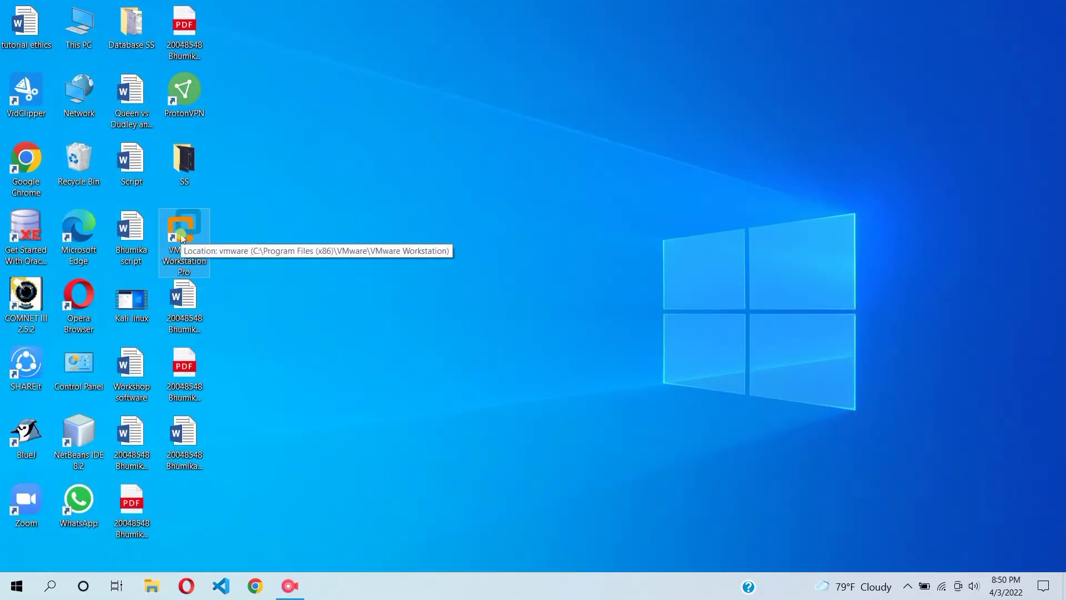
- Launch VMware Workstation maximized and open the kali-linux-2022.1-vmware-amd64 virtual machine from its folder on Local Disk (D:)
double_click(183, 236)
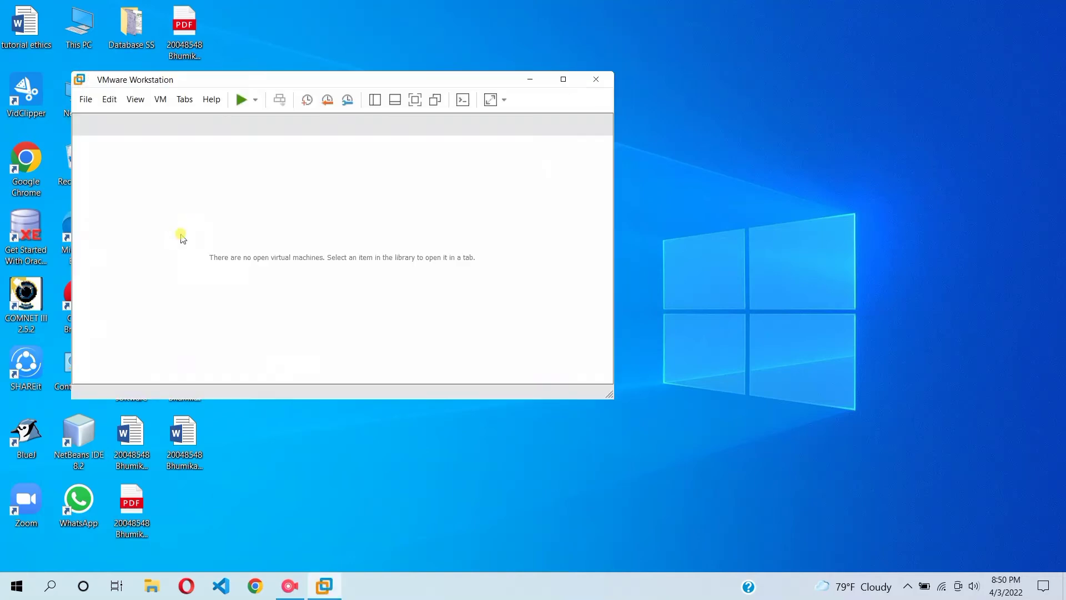
double_click(565, 86)
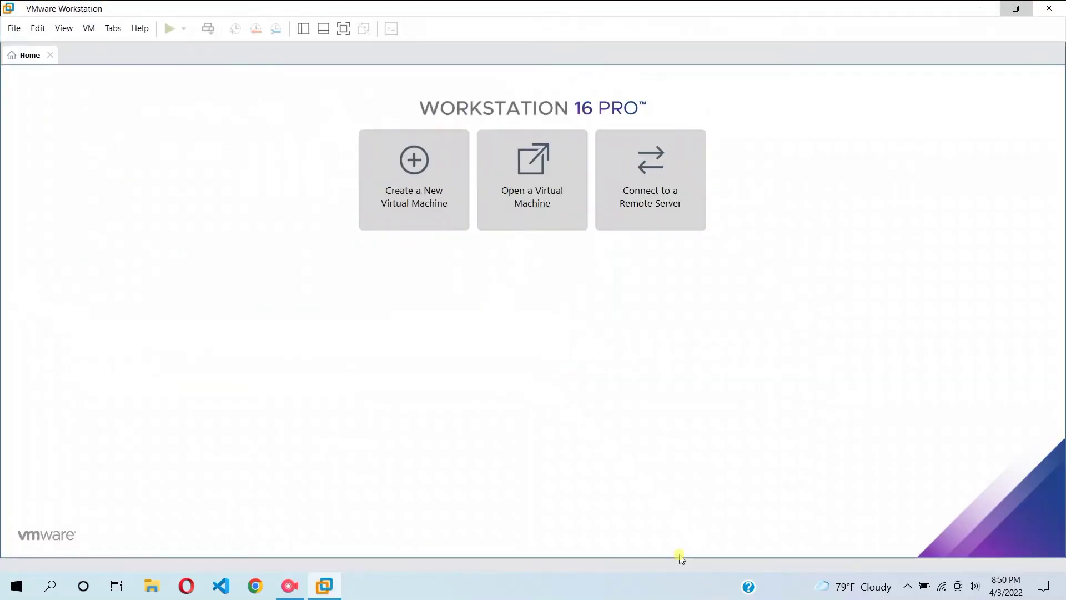
click(510, 191)
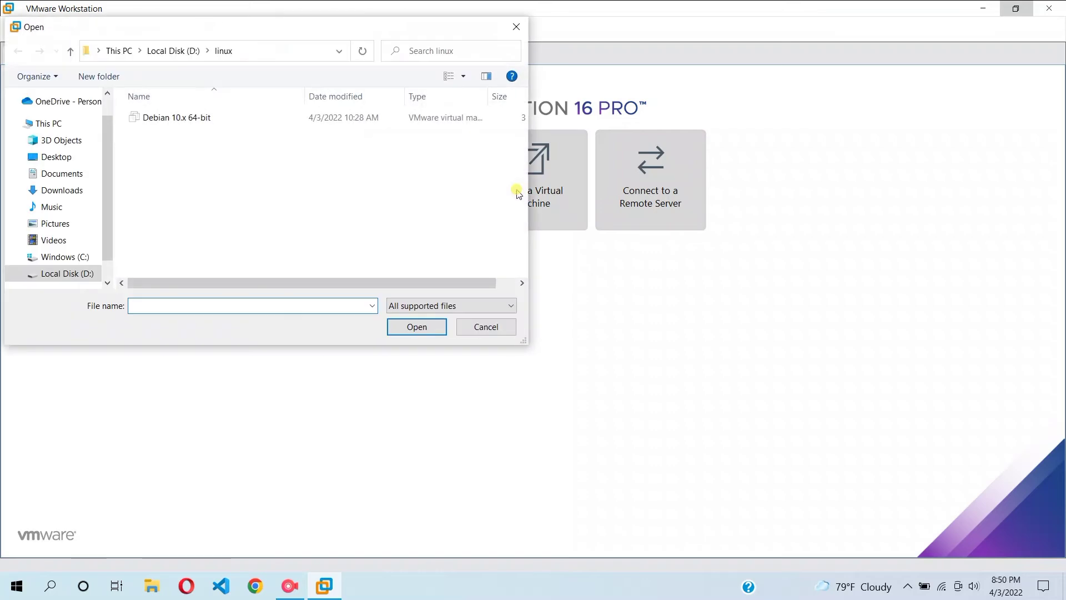
click(61, 272)
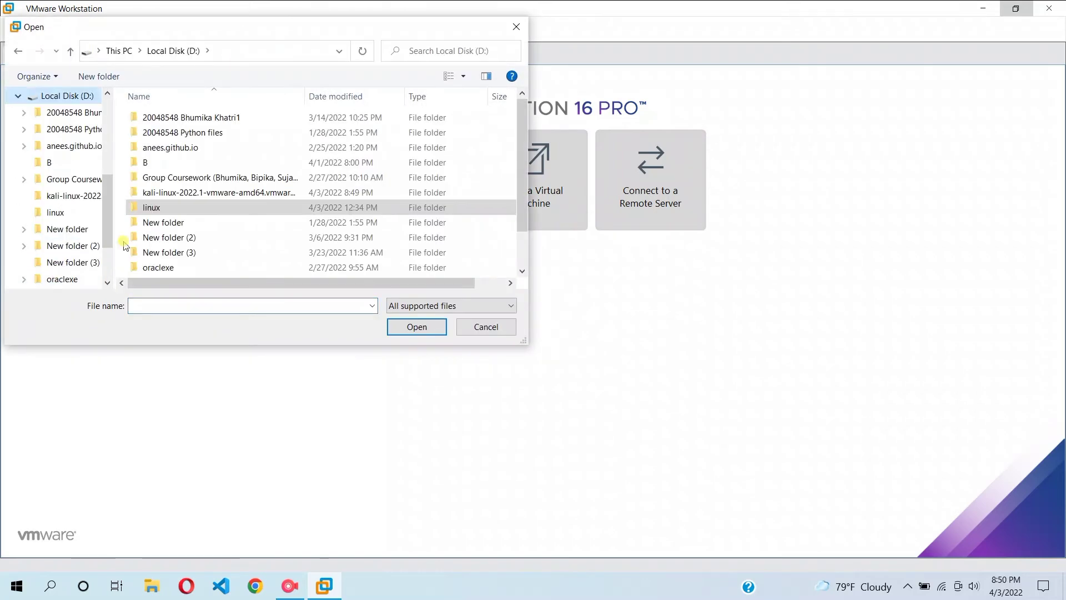
scroll(250, 189, down, 1)
double_click(257, 150)
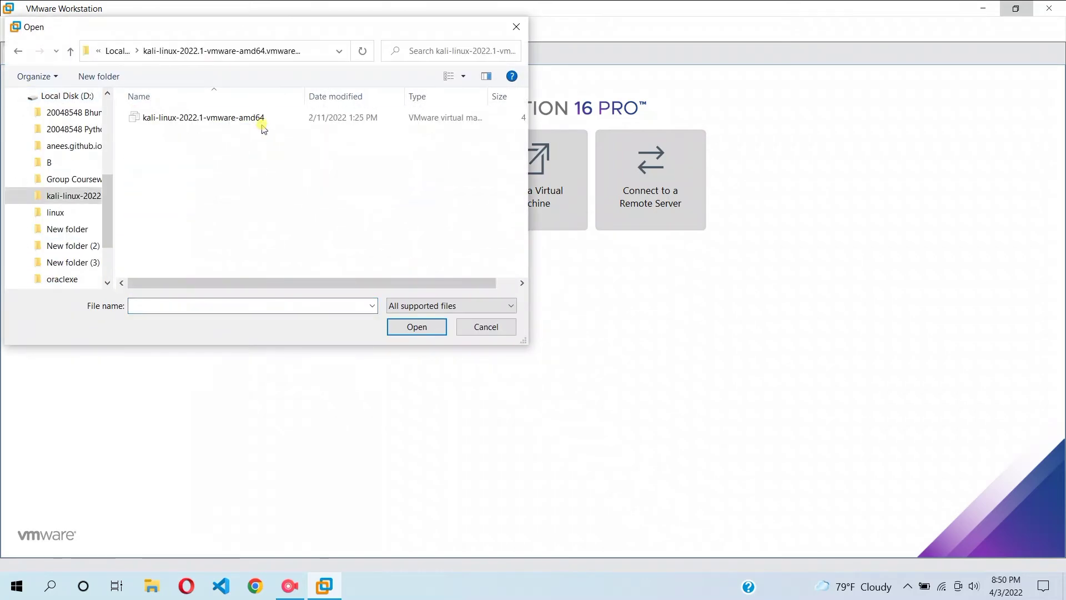
click(265, 119)
click(417, 327)
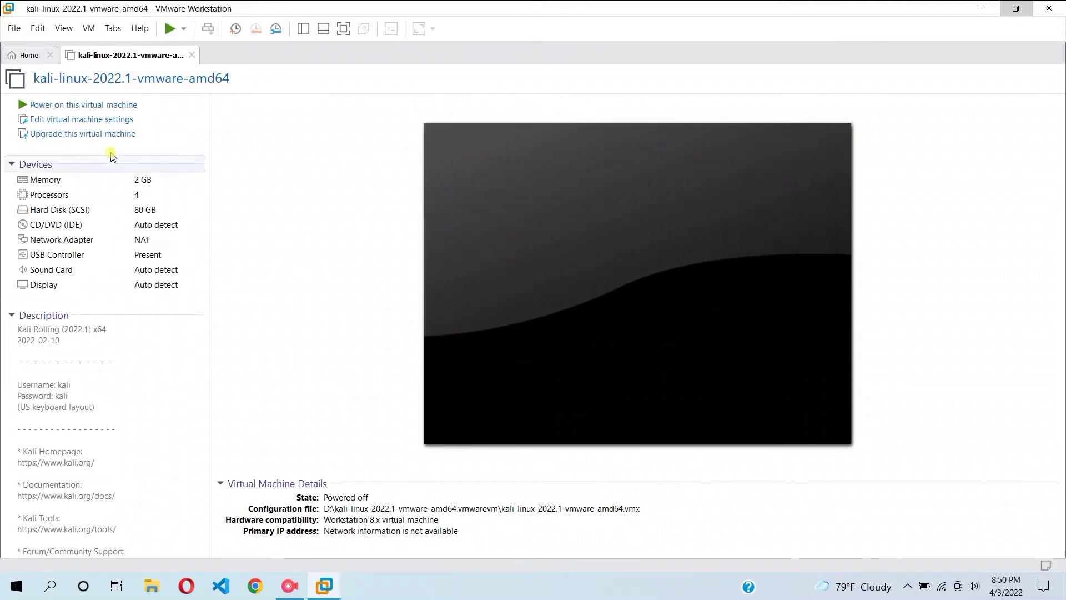
- Start upgrading the Kali virtual machine and choose Workstation 16.x as its hardware compatibility
click(90, 133)
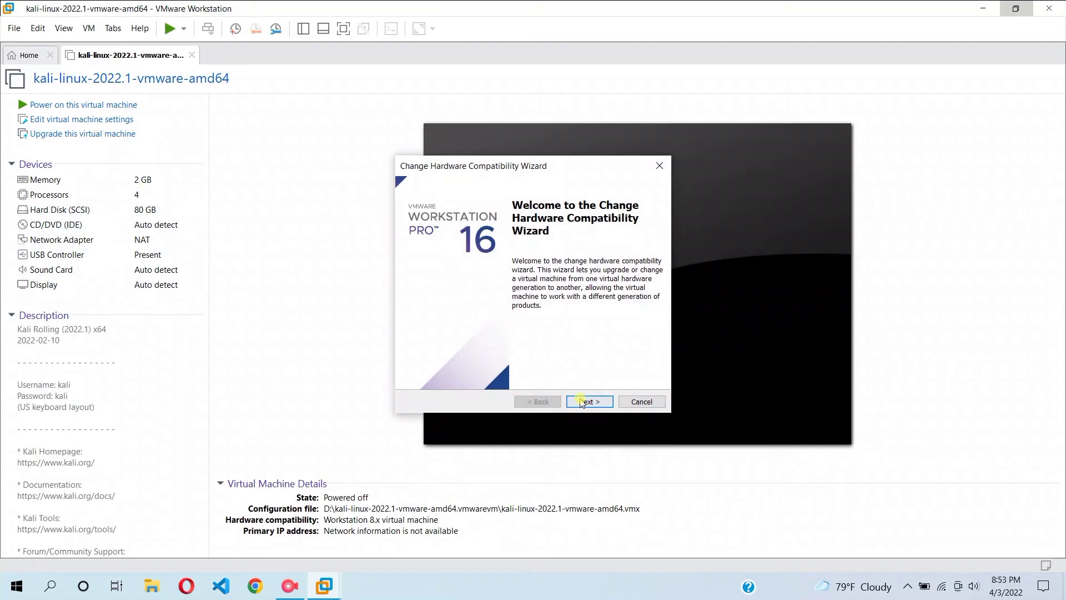
click(581, 402)
click(550, 236)
click(533, 253)
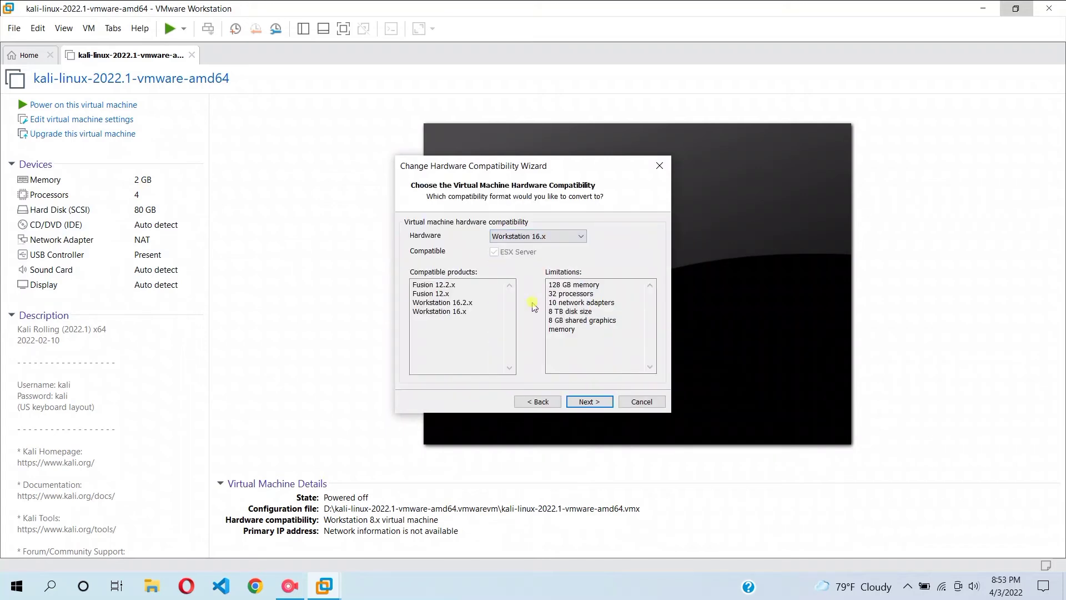
click(594, 403)
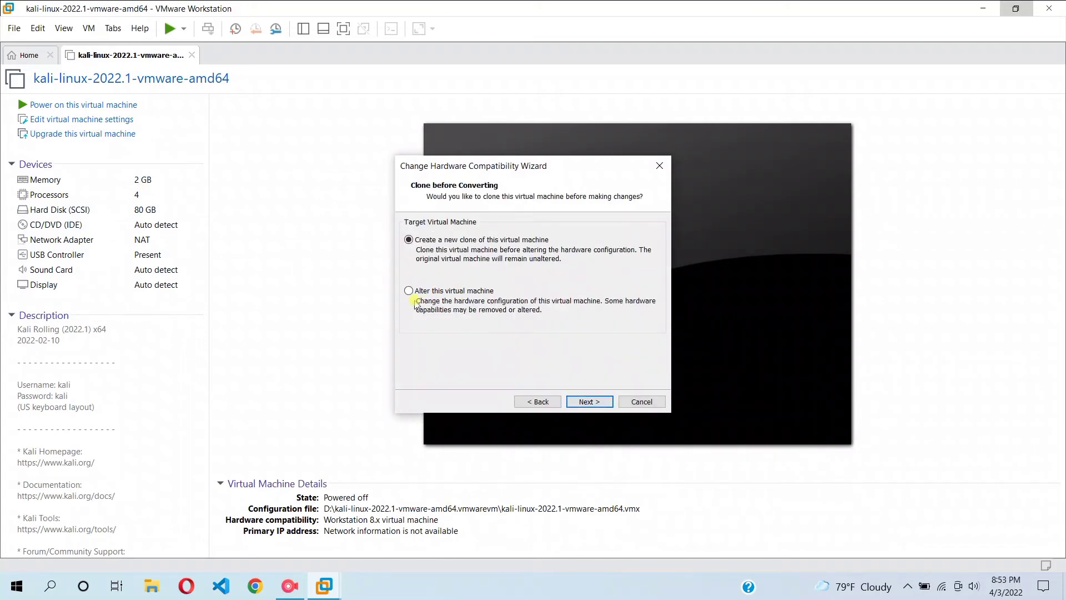
- Choose to create a new clone of the virtual machine for the upgrade and name it Kali
click(594, 405)
click(521, 235)
text(K)
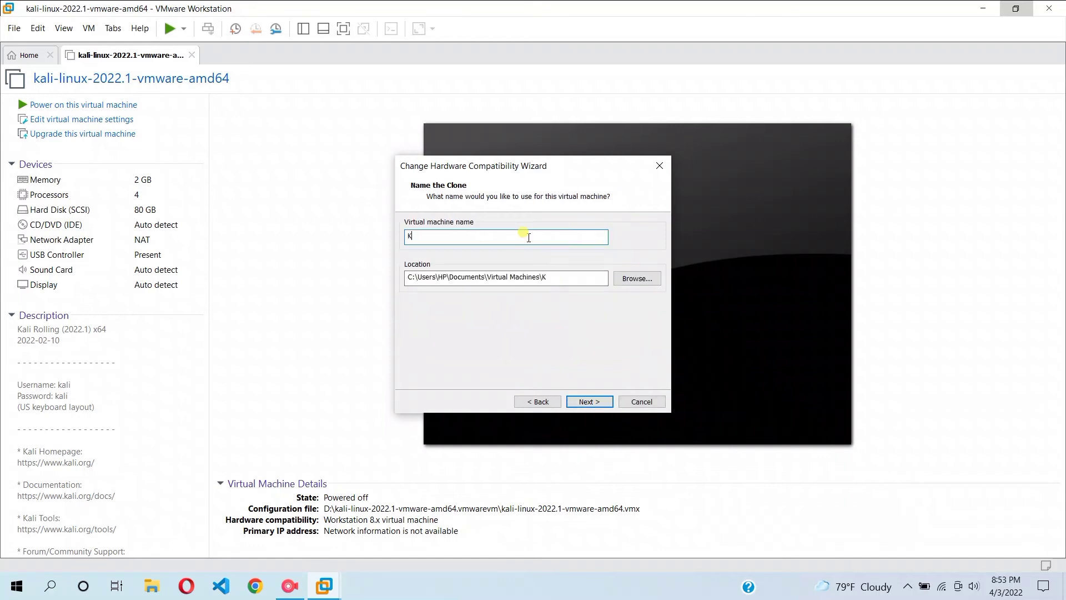
text(ali)
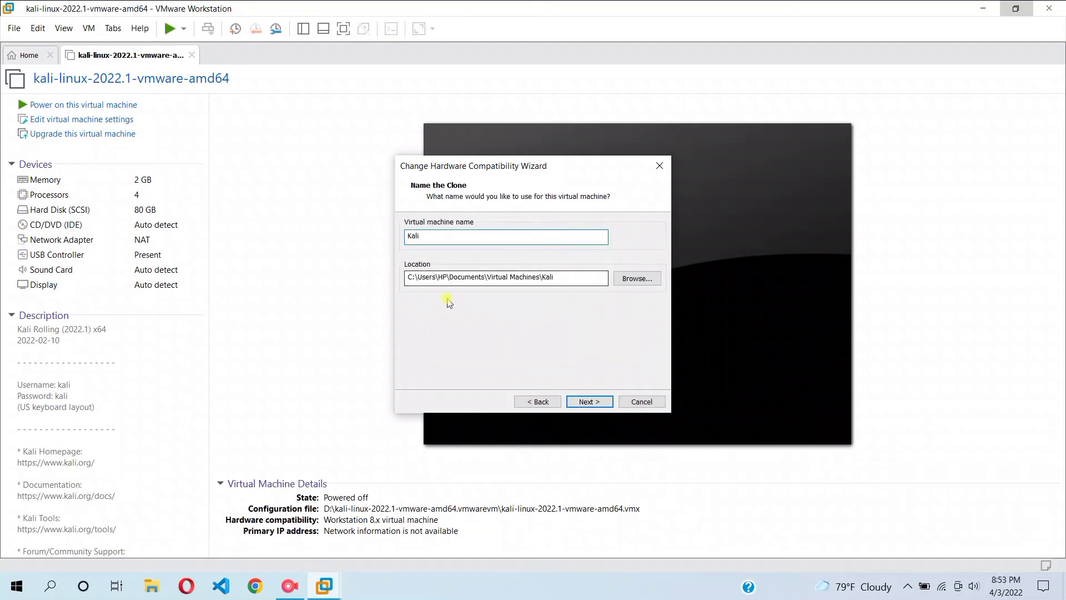
- Set the clone's location to Local Disk (D:), run the hardware compatibility conversion and close the wizard
click(636, 280)
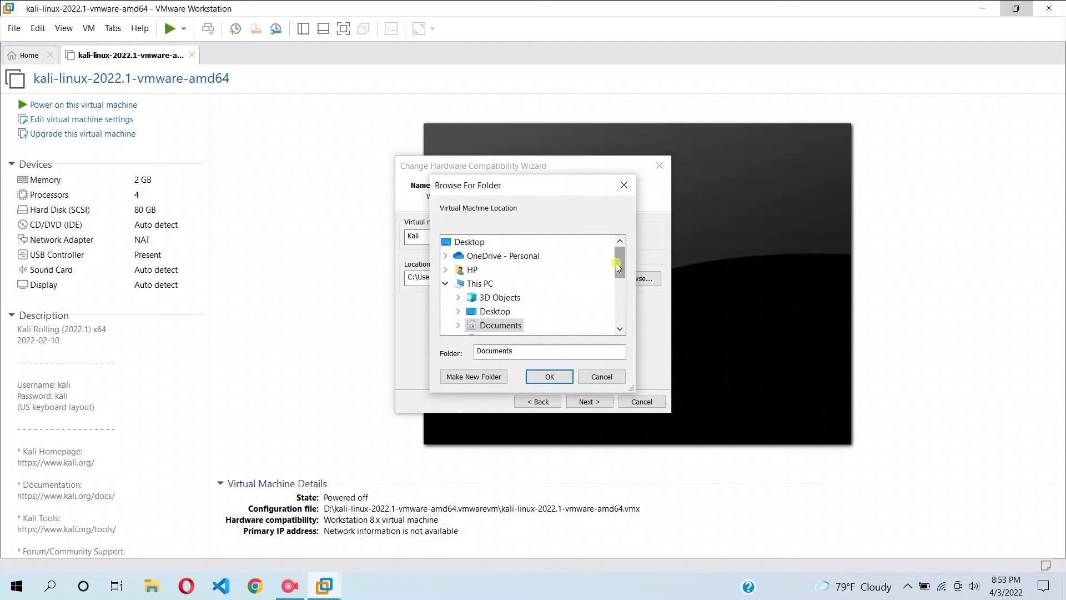
scroll(546, 300, down, 2)
click(533, 311)
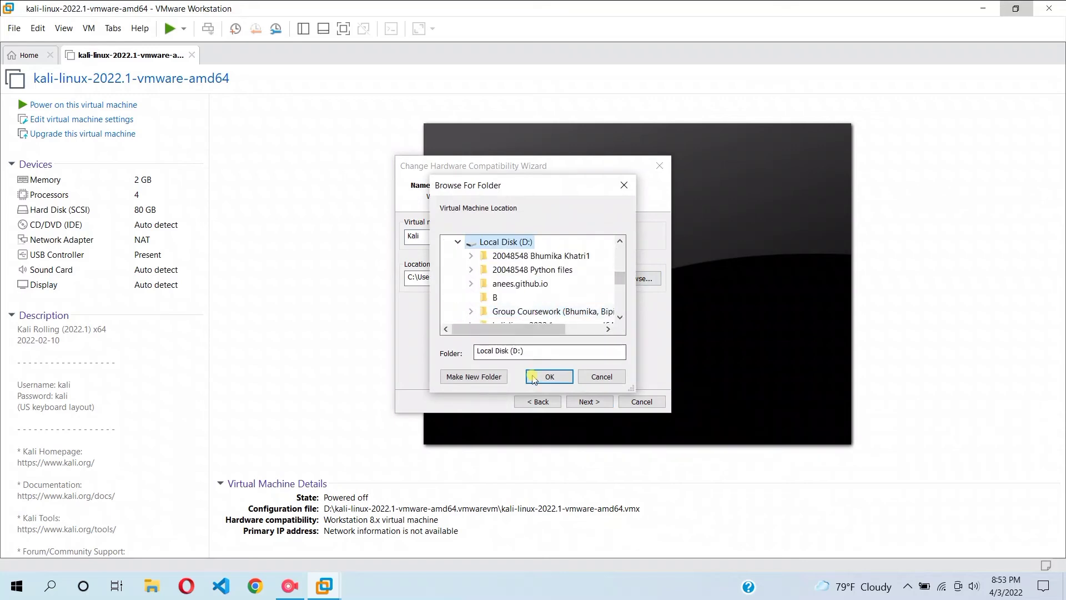
click(550, 377)
click(577, 401)
click(578, 402)
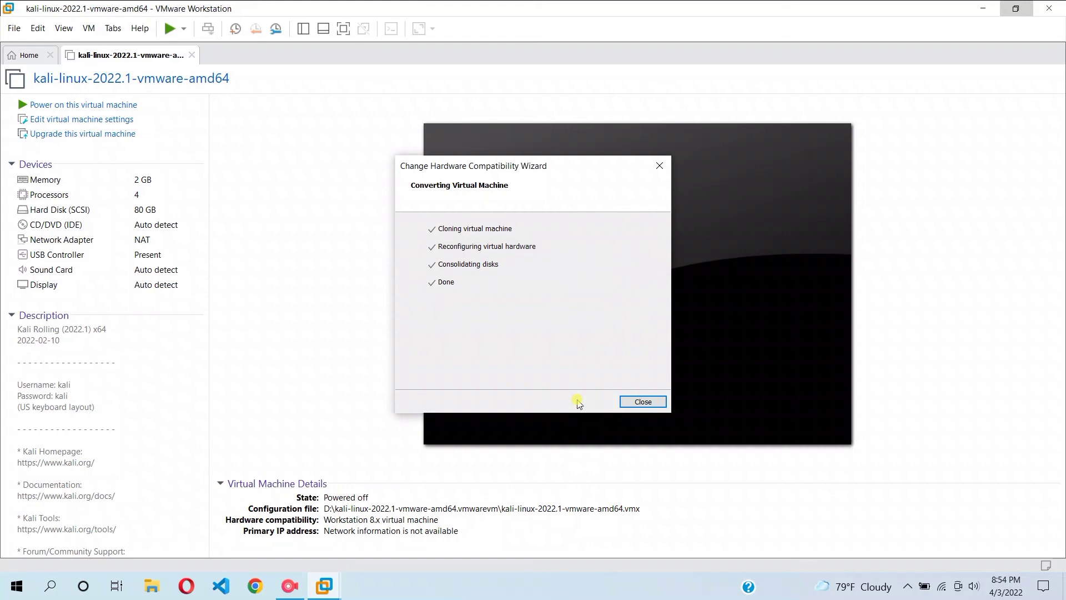
click(643, 402)
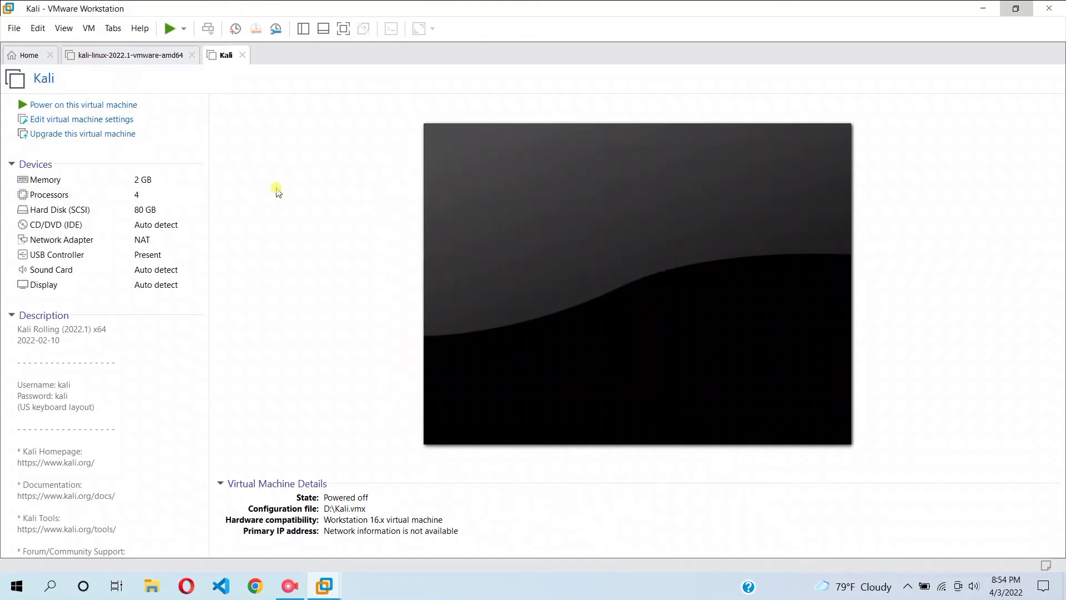
- Look at the original virtual machine's page and examine the Kali clone's memory, processor and hard disk settings
click(161, 54)
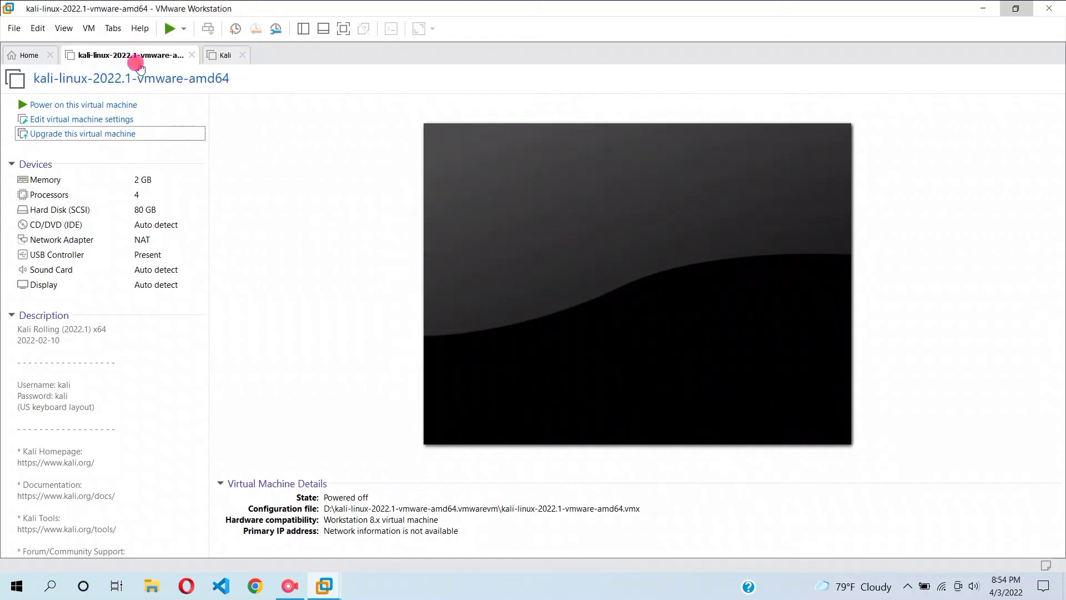
click(221, 55)
click(92, 121)
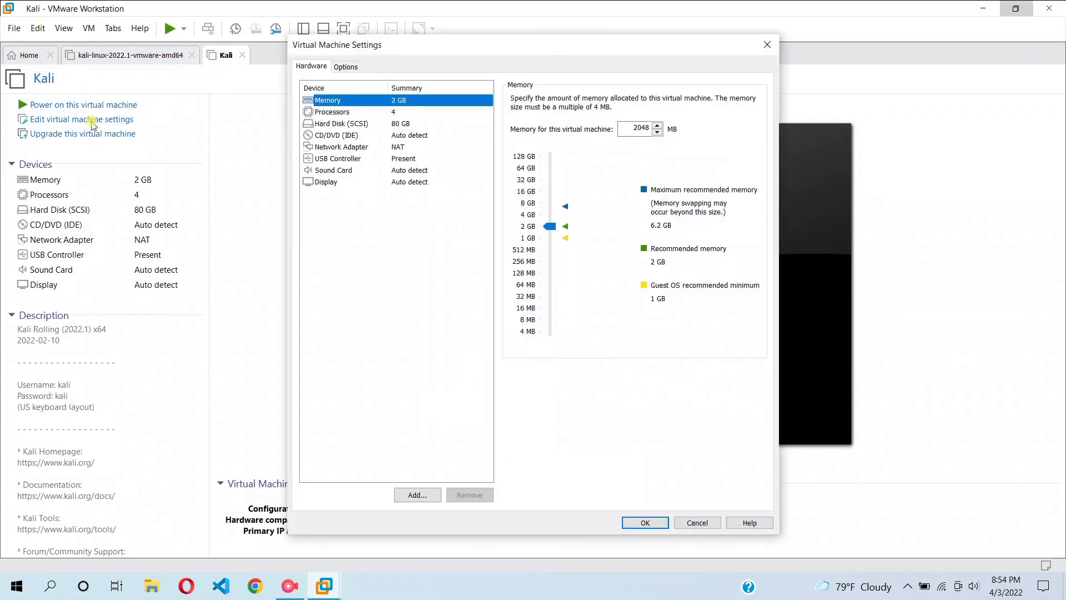
click(354, 112)
click(355, 123)
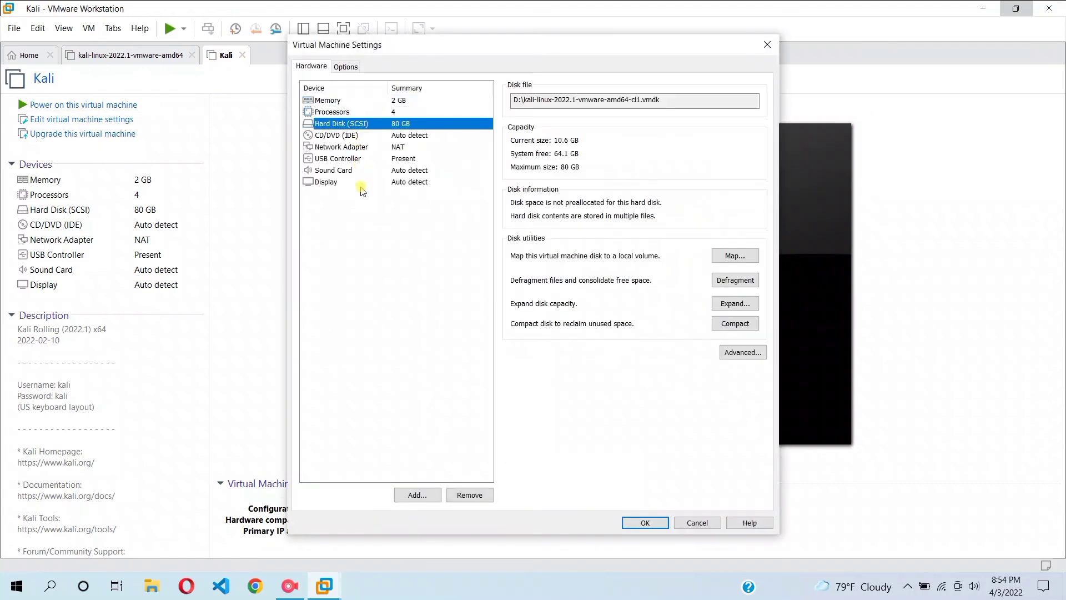
key(Escape)
- Power on the Kali virtual machine and log in with the username kali and the account password
click(96, 104)
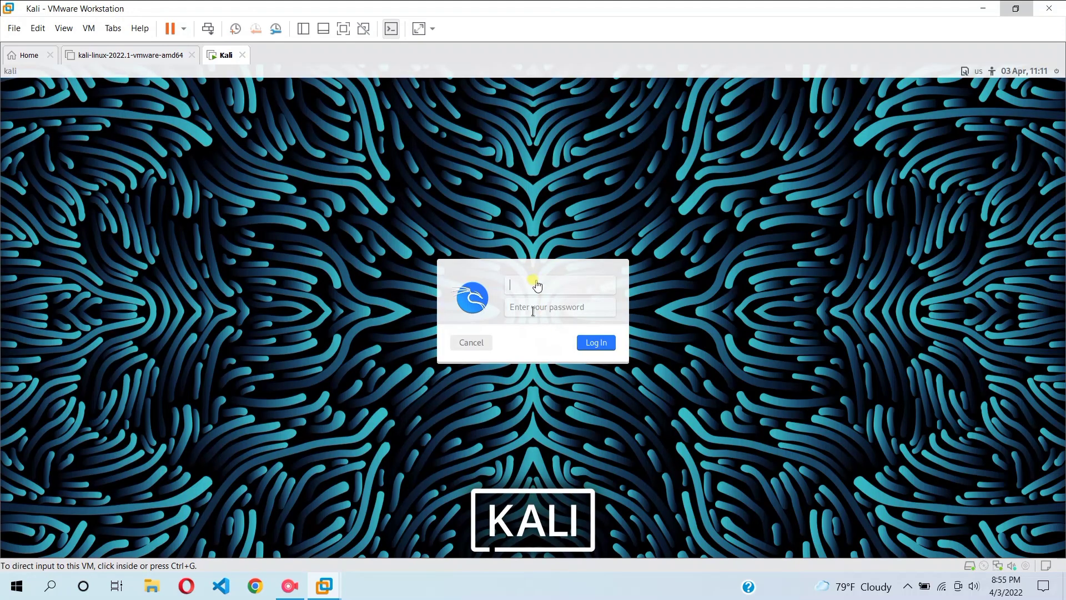
click(533, 284)
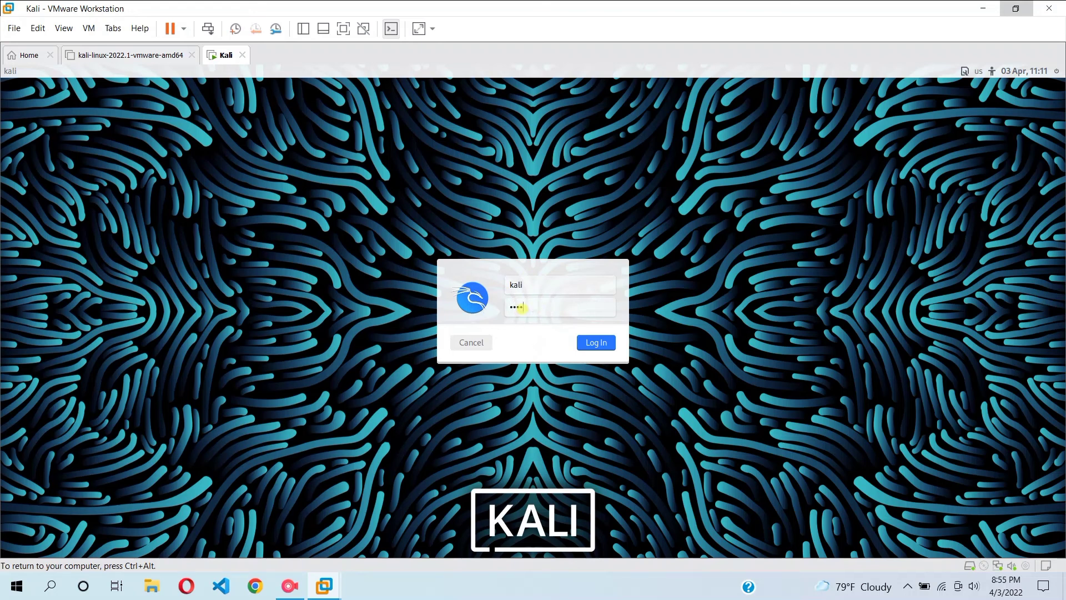
click(592, 347)
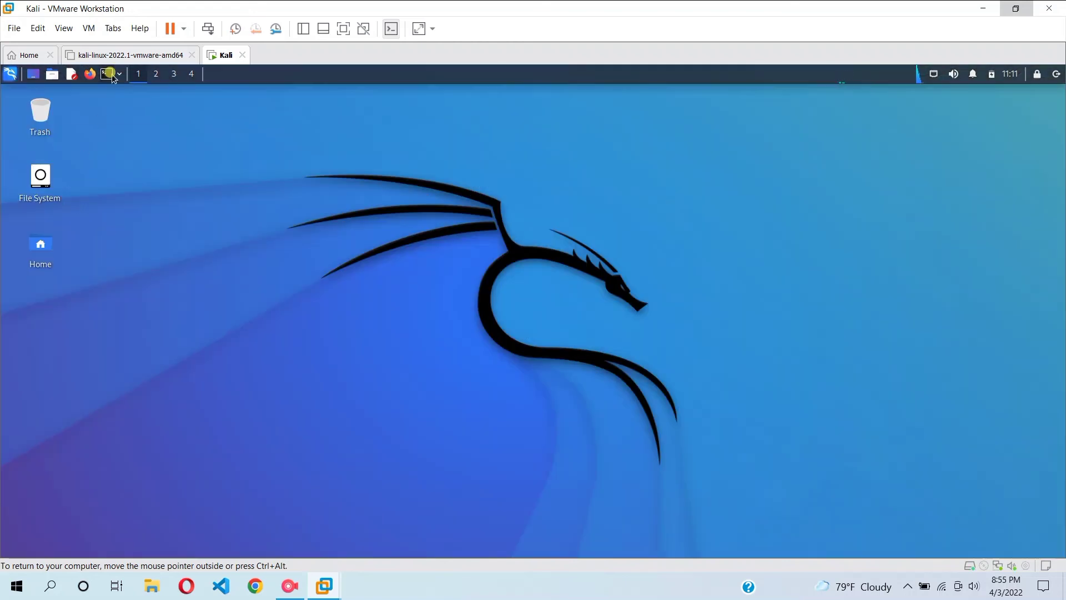
- Check the Kali desktop by opening and closing a terminal window and opening the Home folder
click(109, 74)
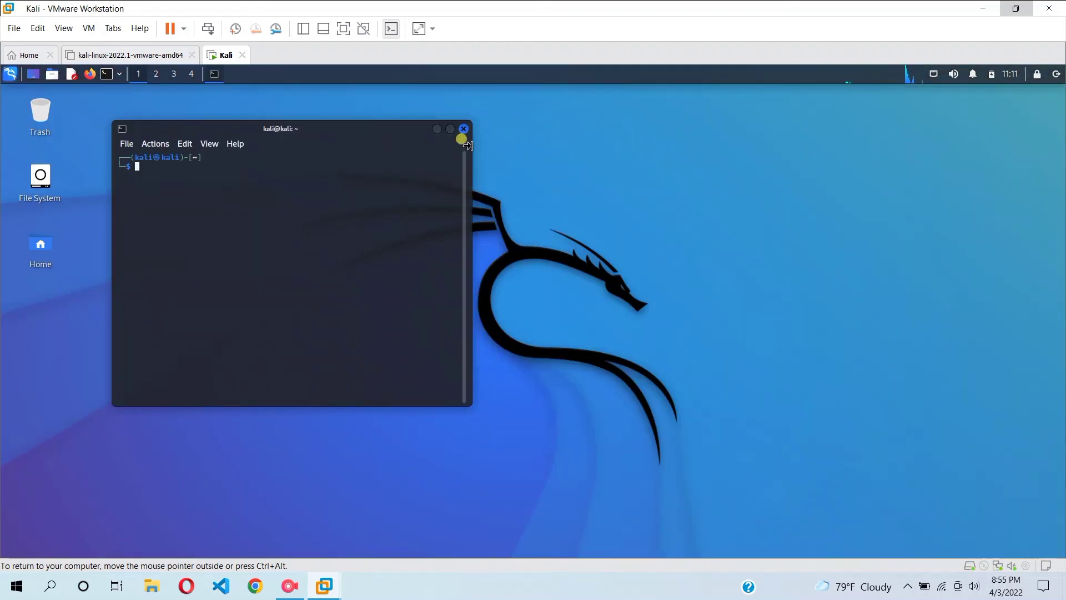
click(464, 129)
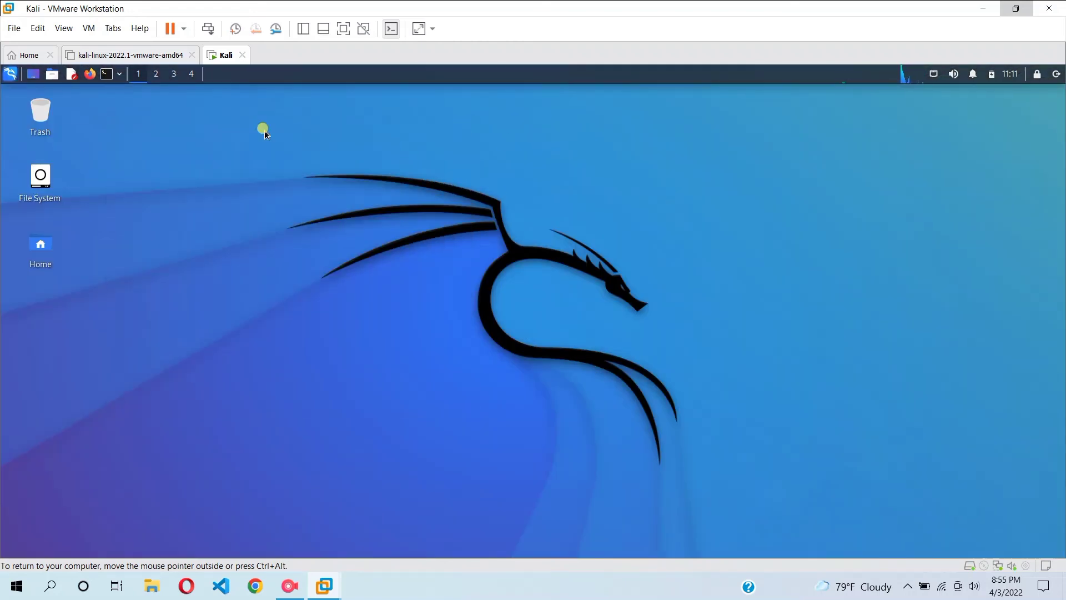
double_click(42, 248)
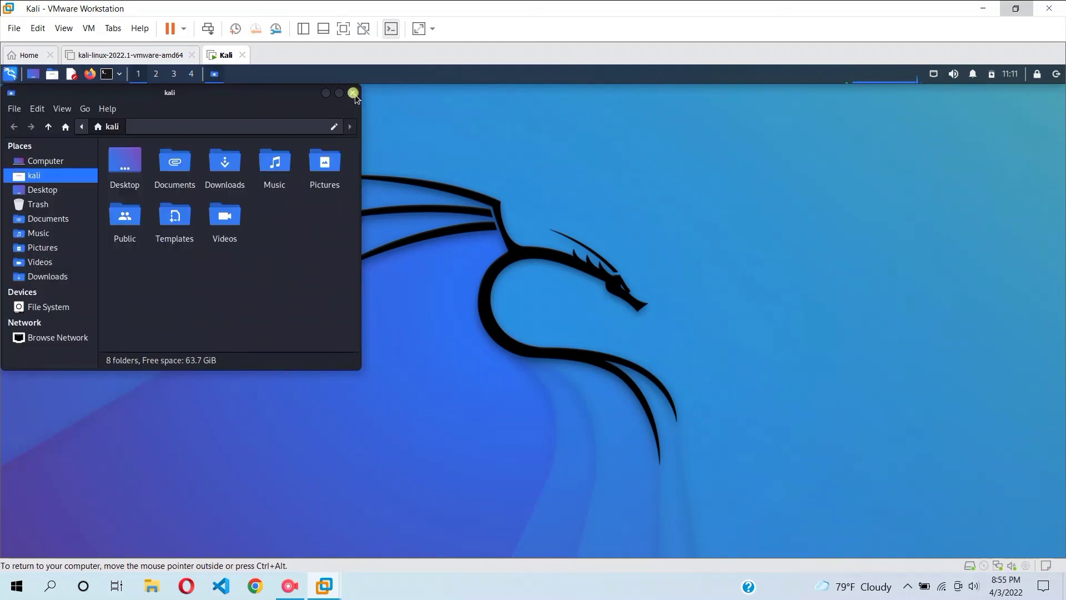